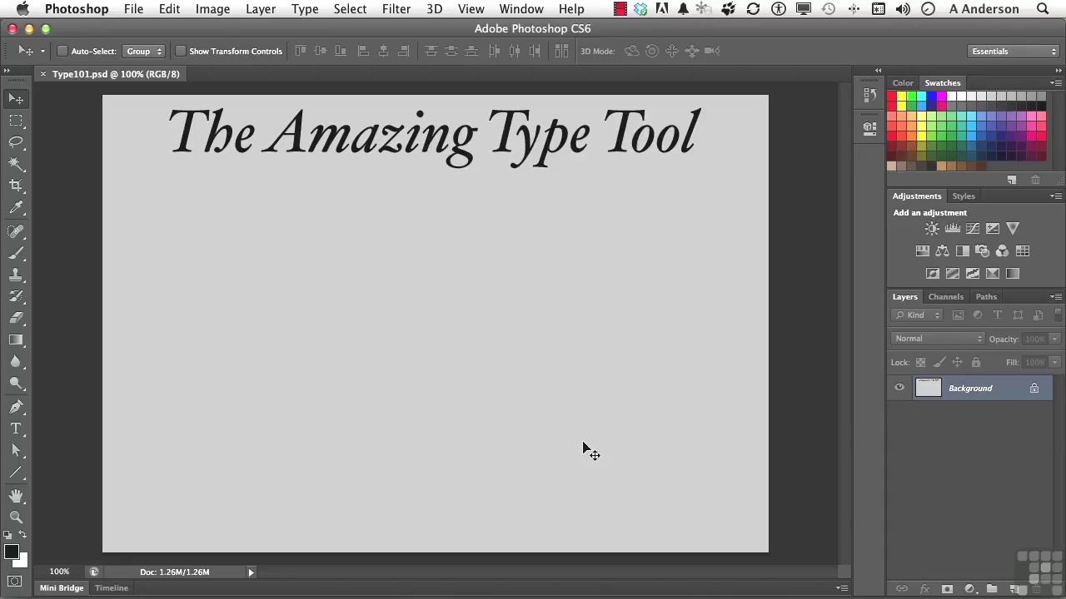
Choose the Horizontal Type Tool and float the Layers panel out of the dock
{"action": "left_click", "coordinate": [17, 430]}
{"action": "left_click", "coordinate": [18, 429]}
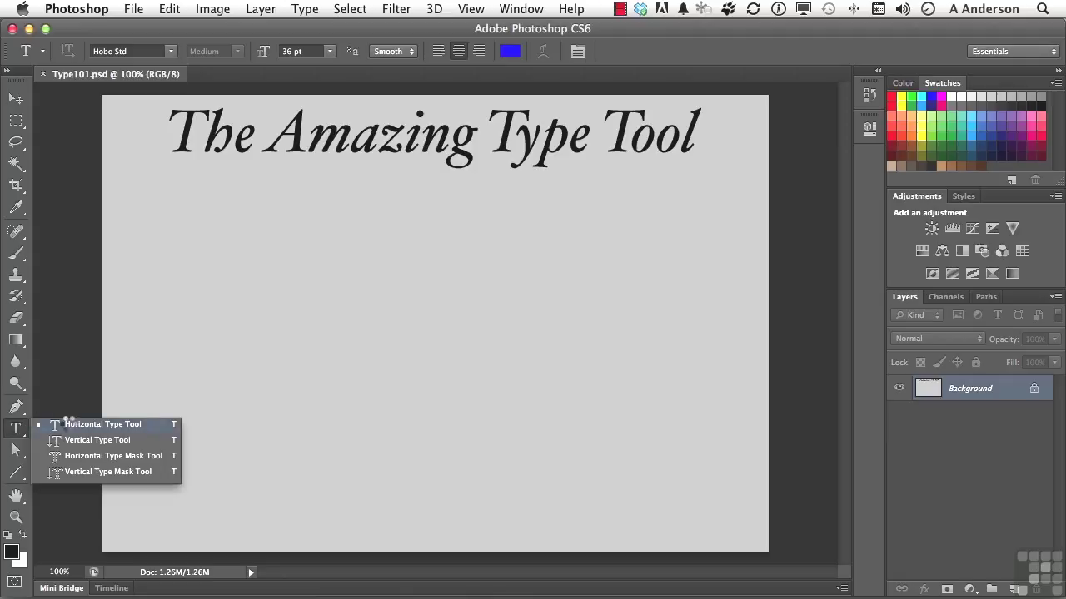
{"action": "left_click", "coordinate": [71, 424]}
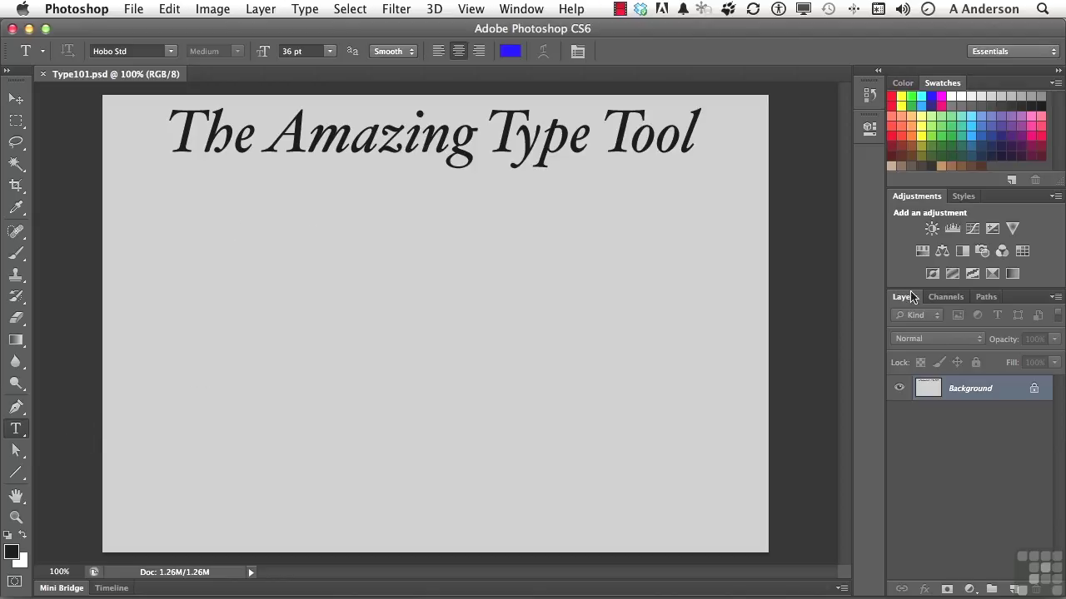
{"action": "left_click_drag", "start_coordinate": [905, 297], "coordinate": [666, 223]}
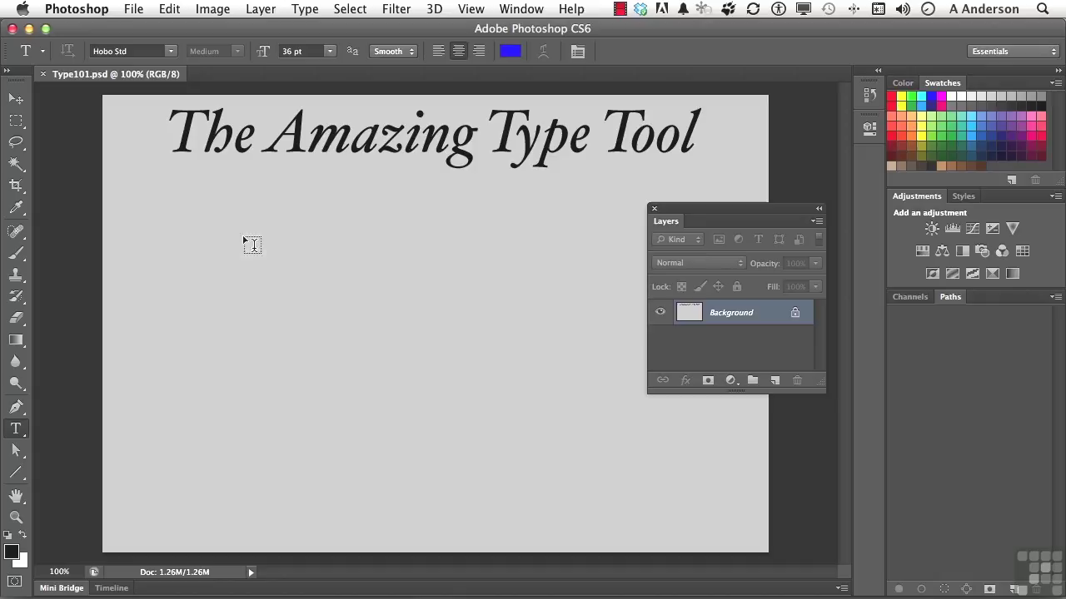
Below the heading, type 'The quick brown fox, jumped over the' in blue 36 pt Hobo Std
{"action": "left_click", "coordinate": [187, 218]}
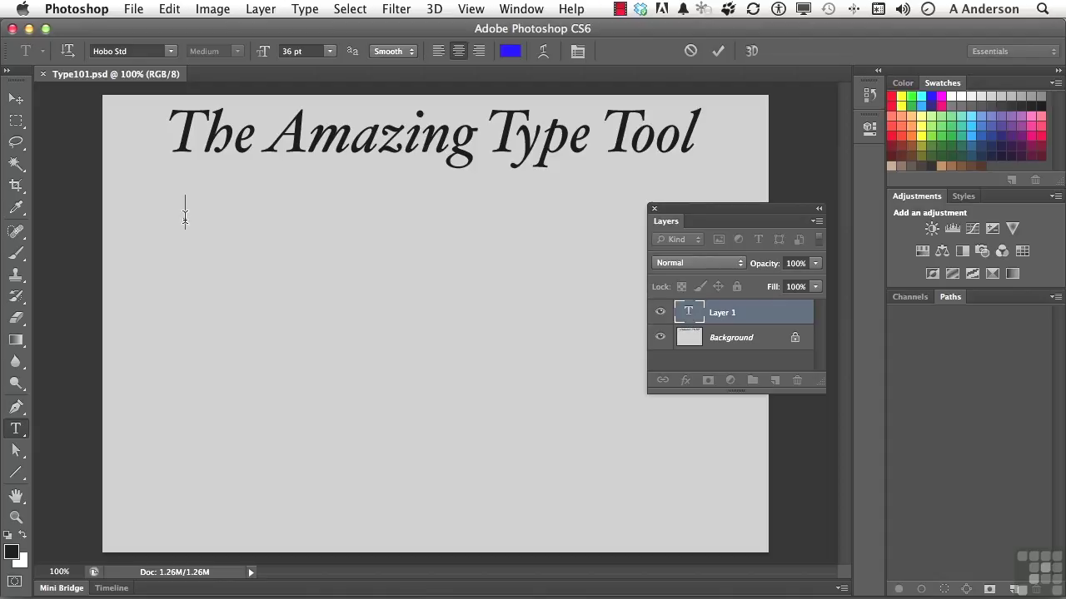
{"action": "key", "text": "ctrl+shift+l"}
{"action": "type", "text": "The g"}
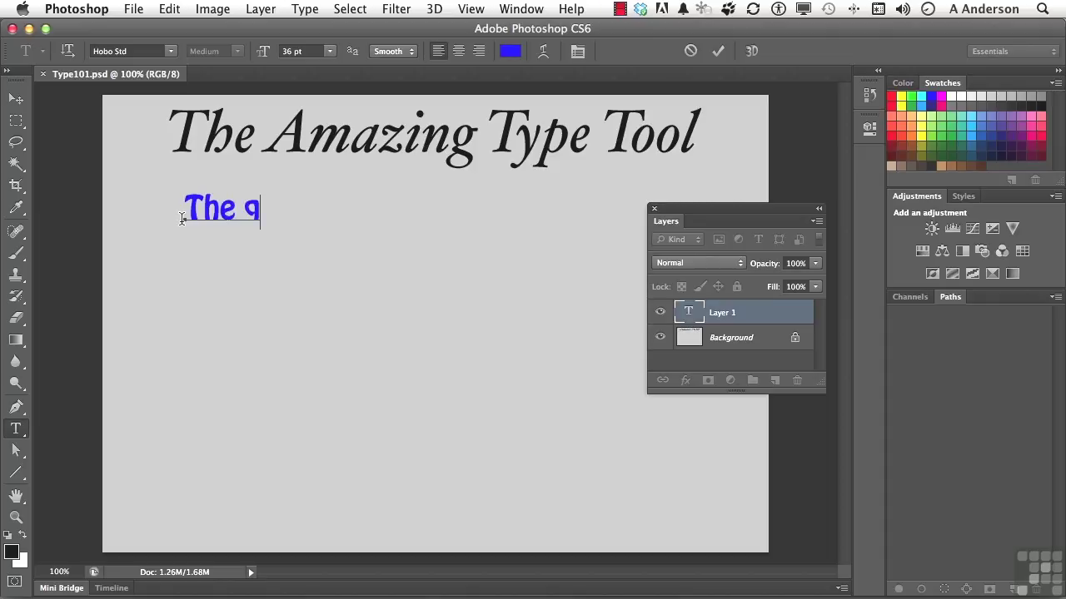
{"action": "type", "text": "uick brown f"}
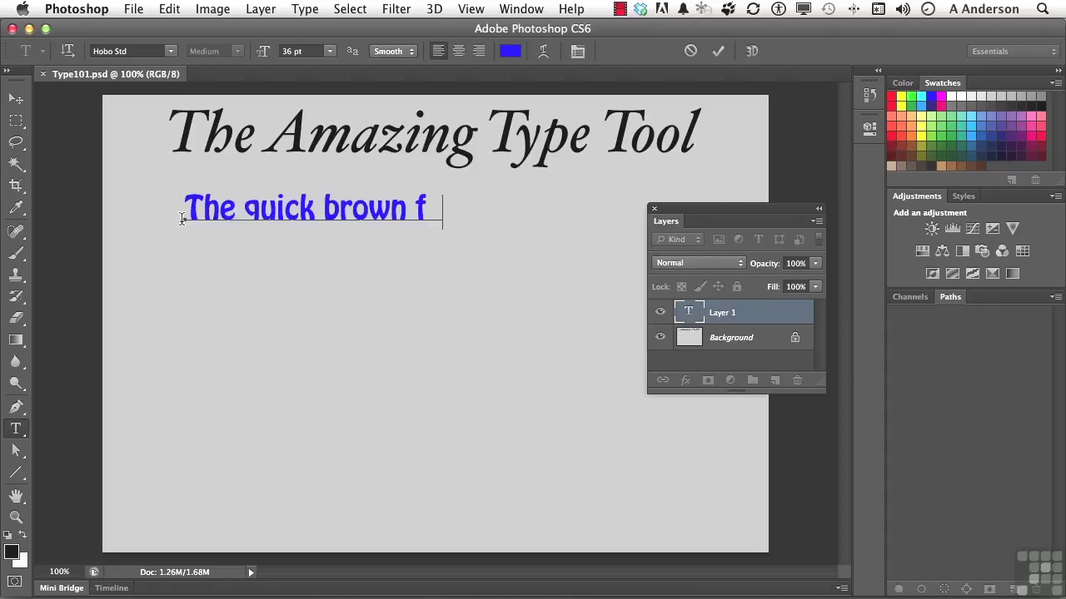
{"action": "type", "text": "ox. jum"}
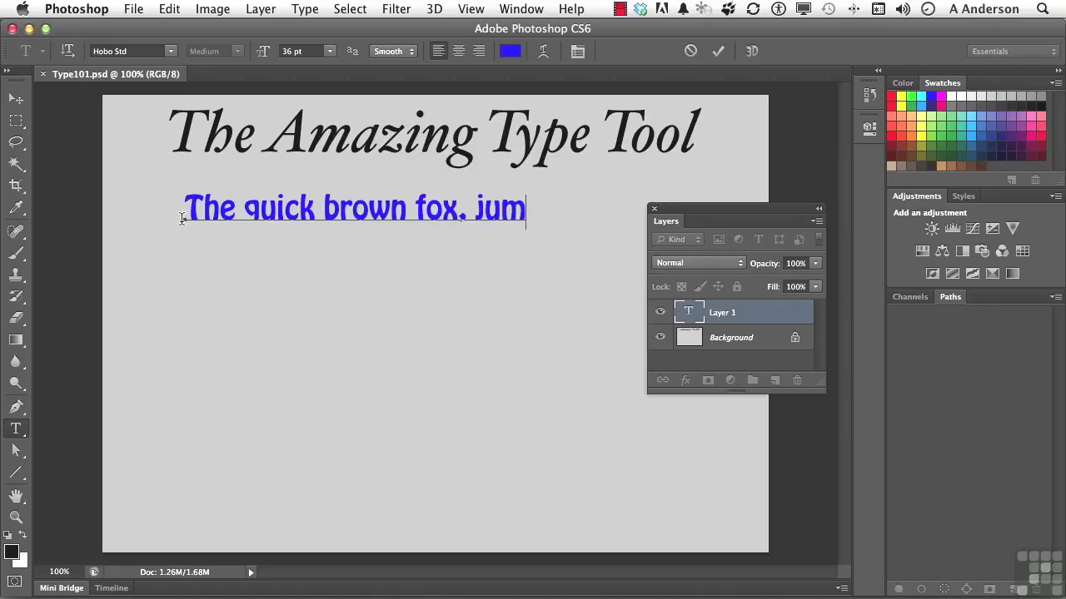
{"action": "type", "text": "ped over the"}
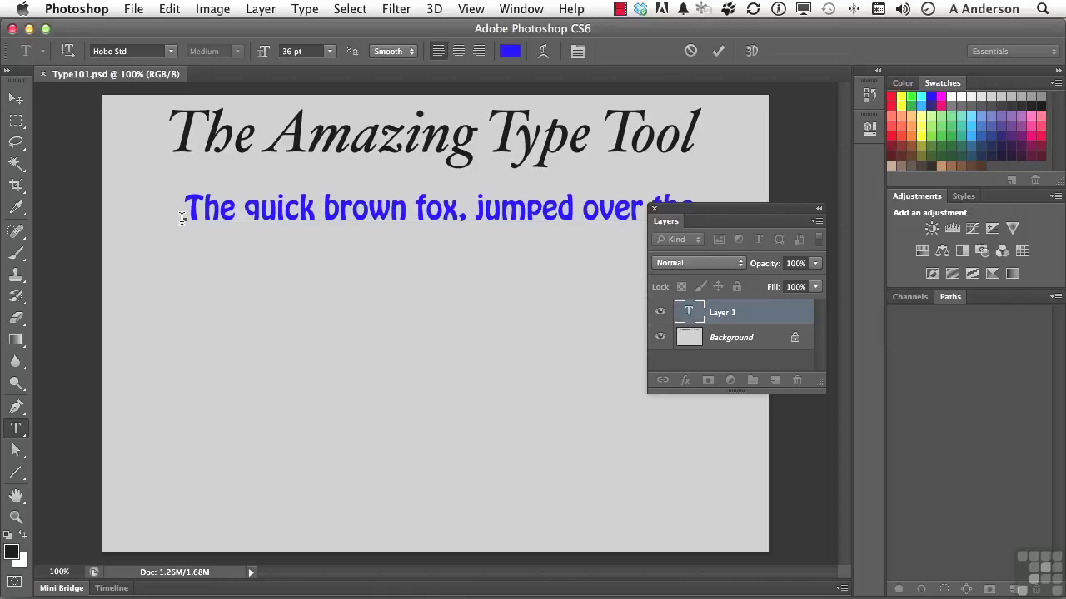
Replace ' over the' with a line break and type 'over the lazy dog's back.' on the second line
{"action": "key", "text": "BackSpace"}
{"action": "key", "text": "BackSpace"}
{"action": "key", "text": "BackSpace"}
{"action": "key", "text": "BackSpace"}
{"action": "key", "text": "BackSpace"}
{"action": "key", "text": "BackSpace"}
{"action": "key", "text": "BackSpace"}
{"action": "key", "text": "BackSpace"}
{"action": "key", "text": "BackSpace"}
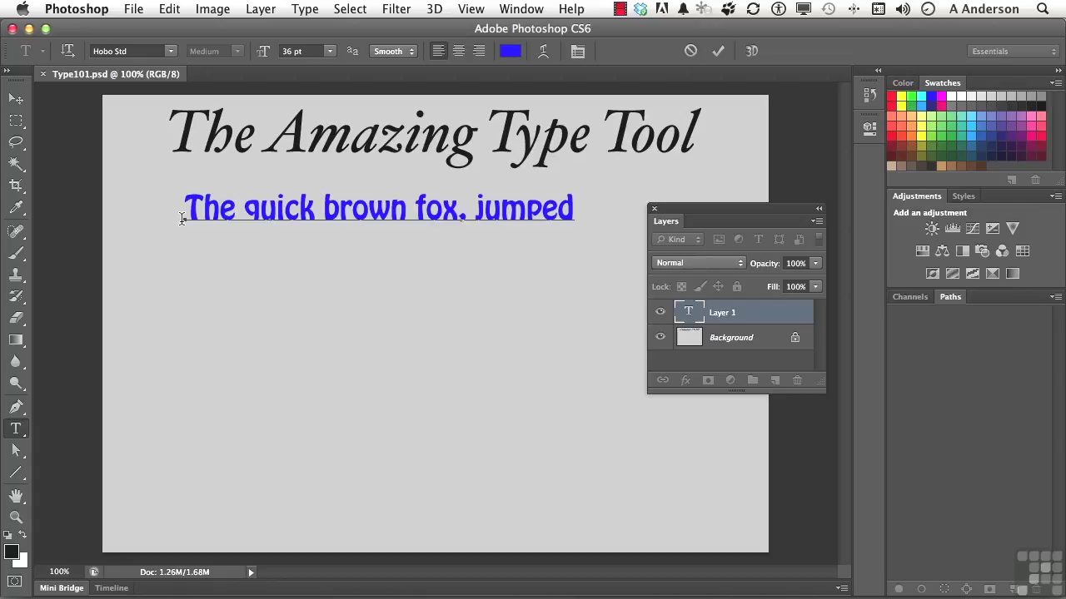
{"action": "key", "text": "Return"}
{"action": "type", "text": "over the lazy"}
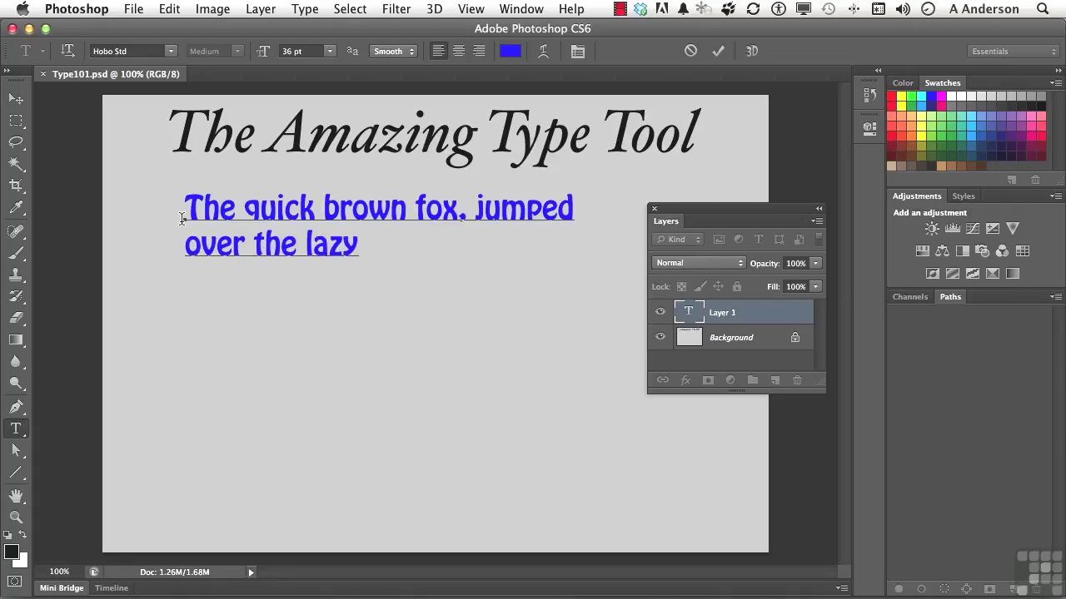
{"action": "type", "text": " dog's back."}
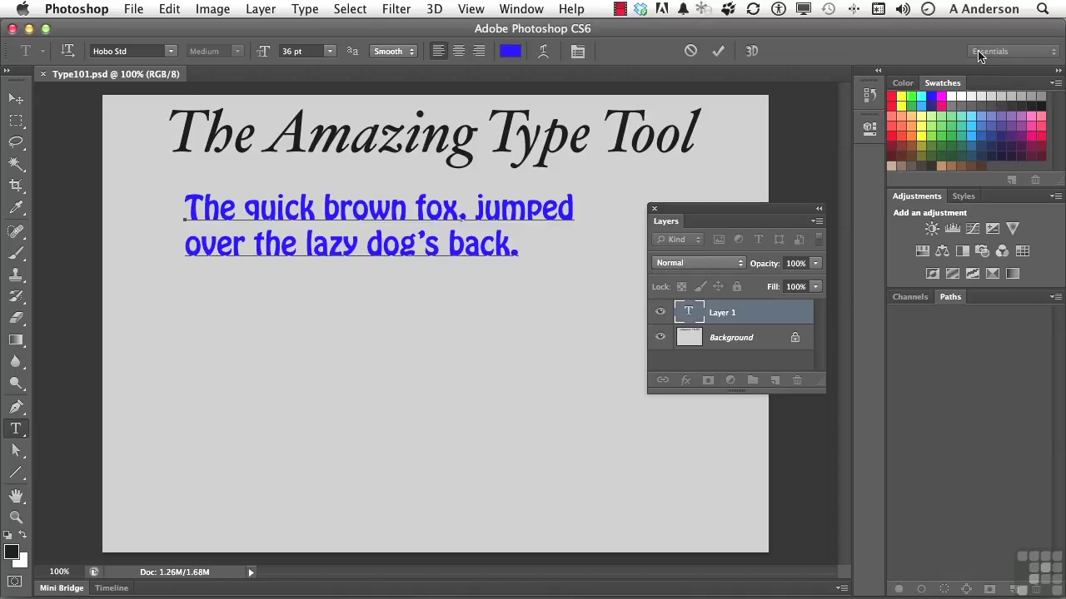
Commit the text with the Move tool, reset Essentials, then switch to the Typography workspace
{"action": "left_click", "coordinate": [14, 99]}
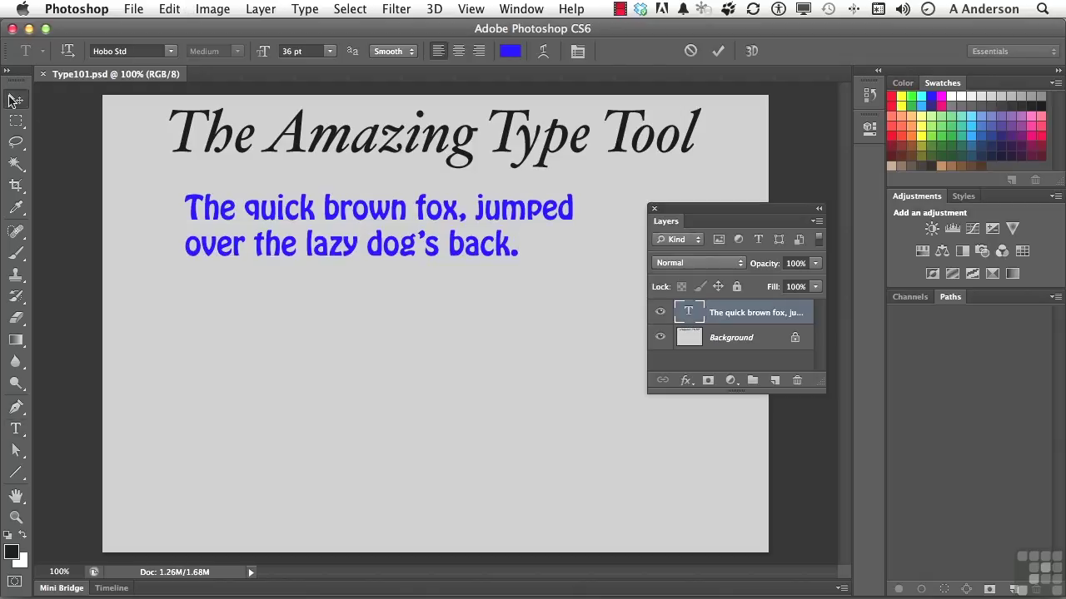
{"action": "left_click", "coordinate": [1009, 55]}
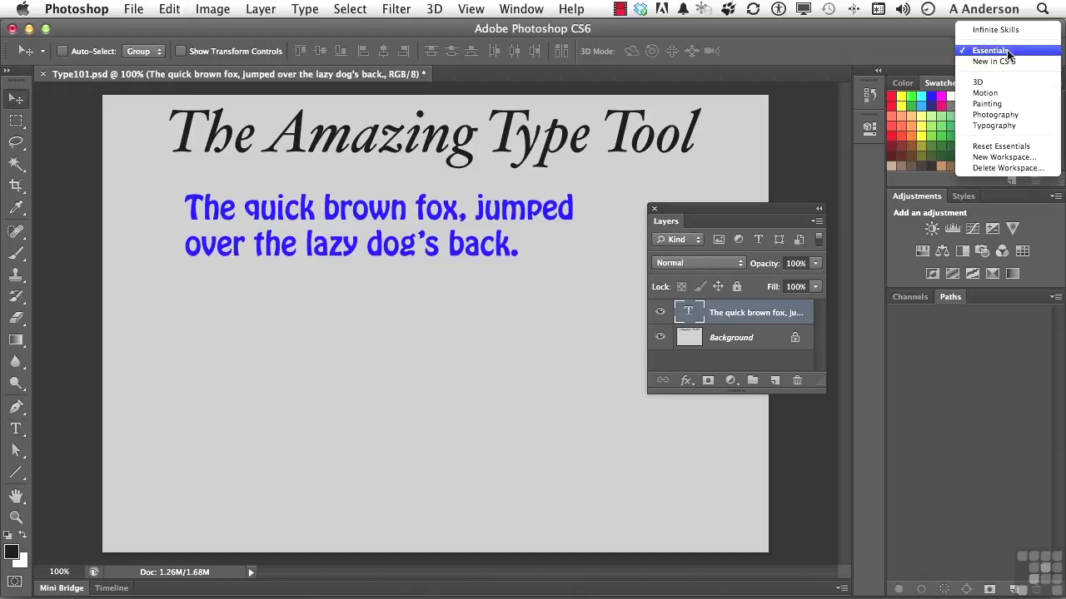
{"action": "left_click", "coordinate": [1001, 147]}
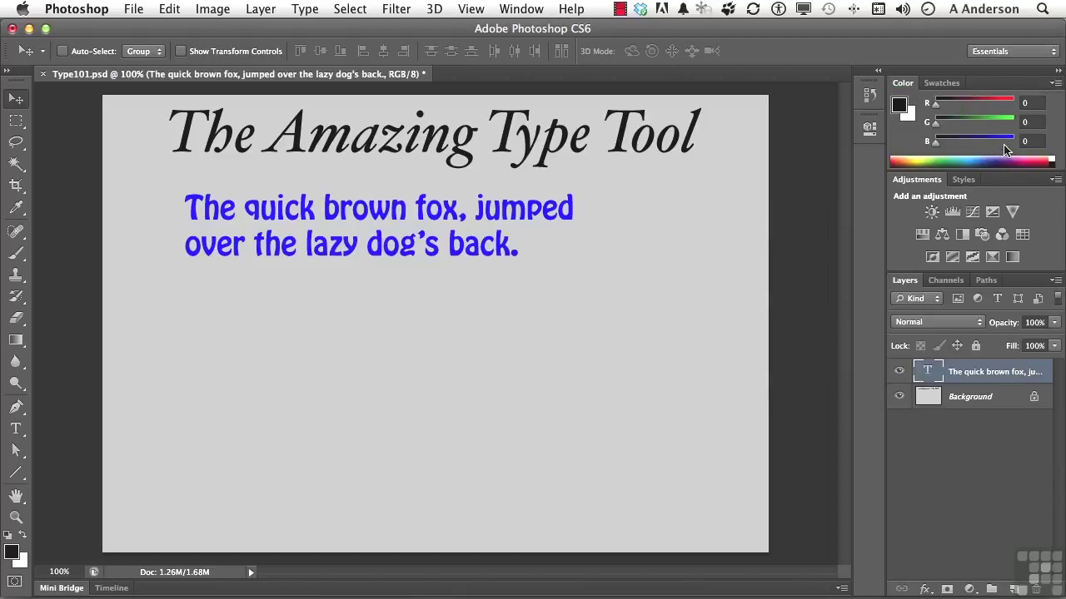
{"action": "left_click", "coordinate": [1023, 53]}
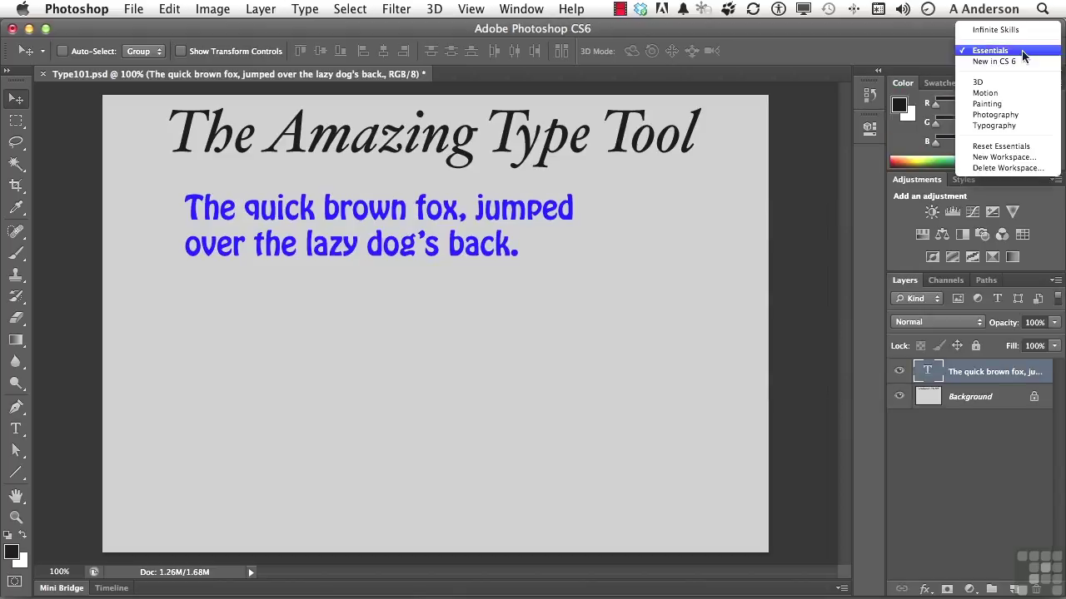
{"action": "left_click", "coordinate": [999, 126]}
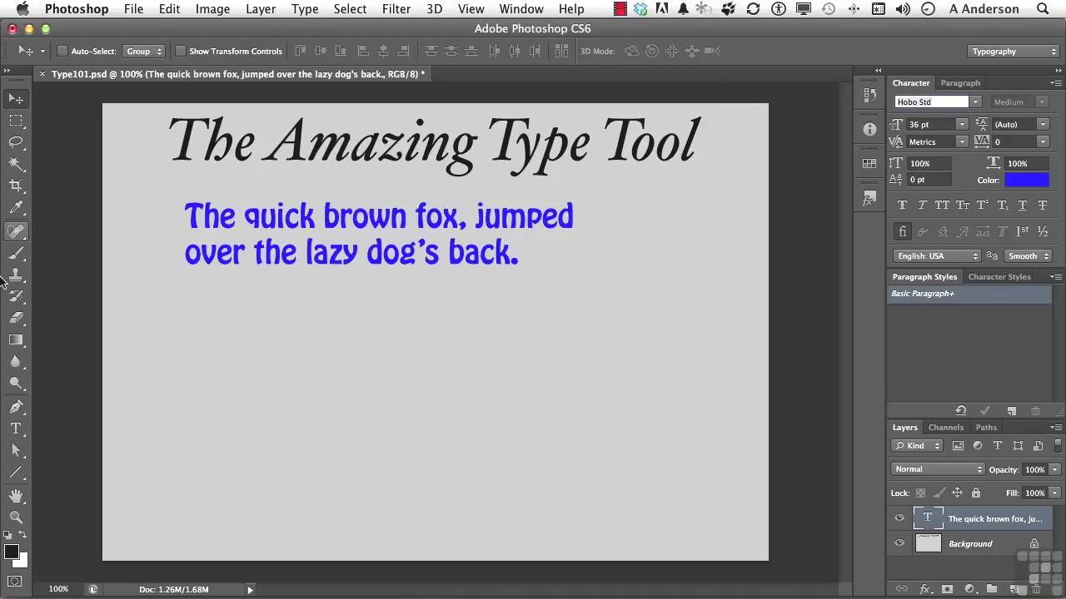
Select all of the sentence text and change its font from Hobo Std to Lithos Pro
{"action": "left_click", "coordinate": [17, 429]}
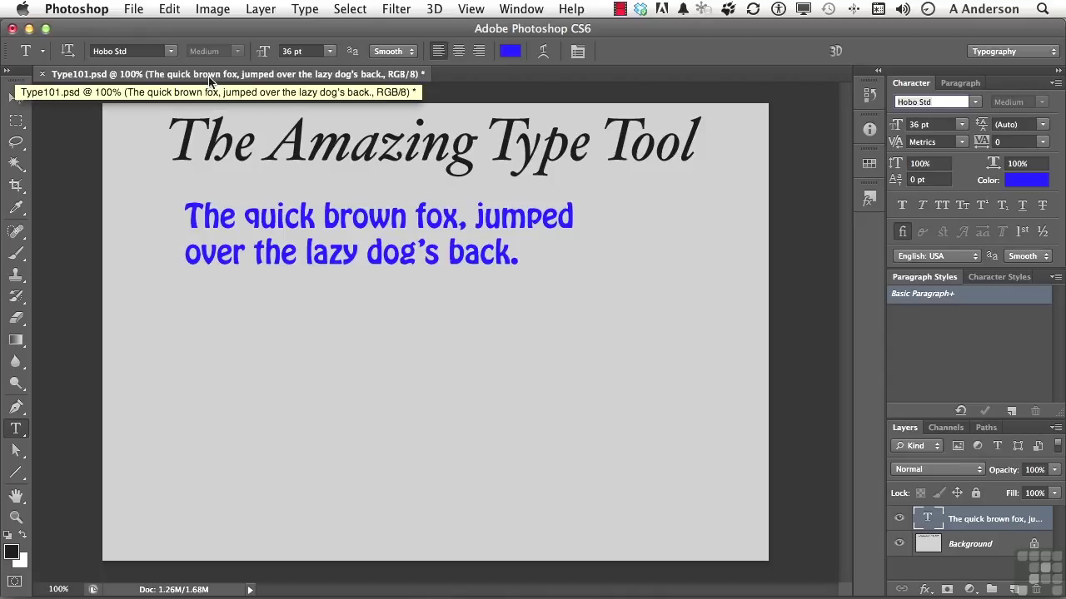
{"action": "left_click", "coordinate": [278, 218]}
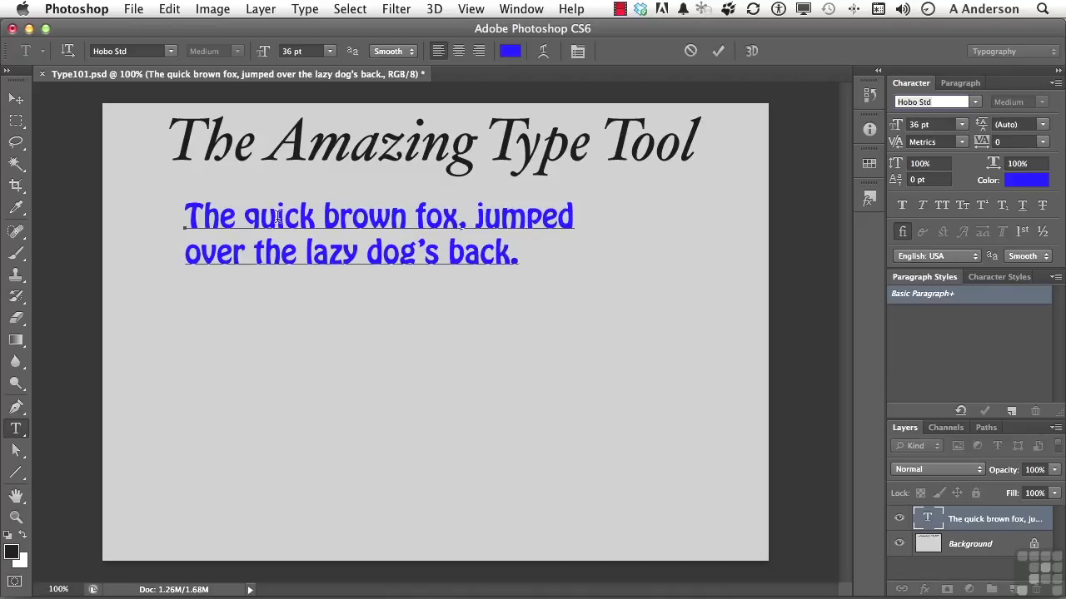
{"action": "key", "text": "super+a"}
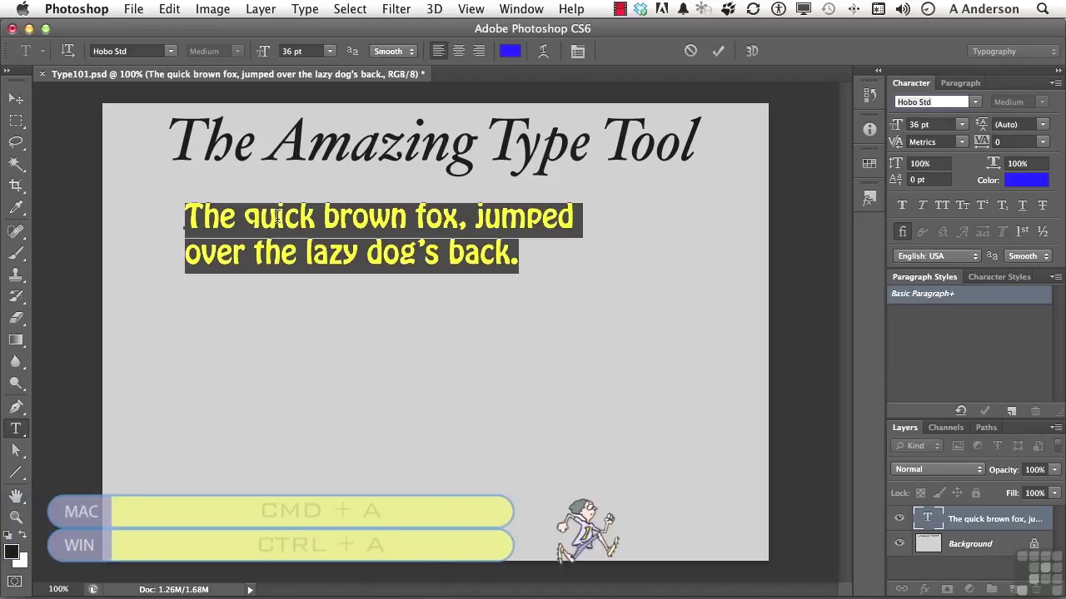
{"action": "left_click", "coordinate": [170, 52]}
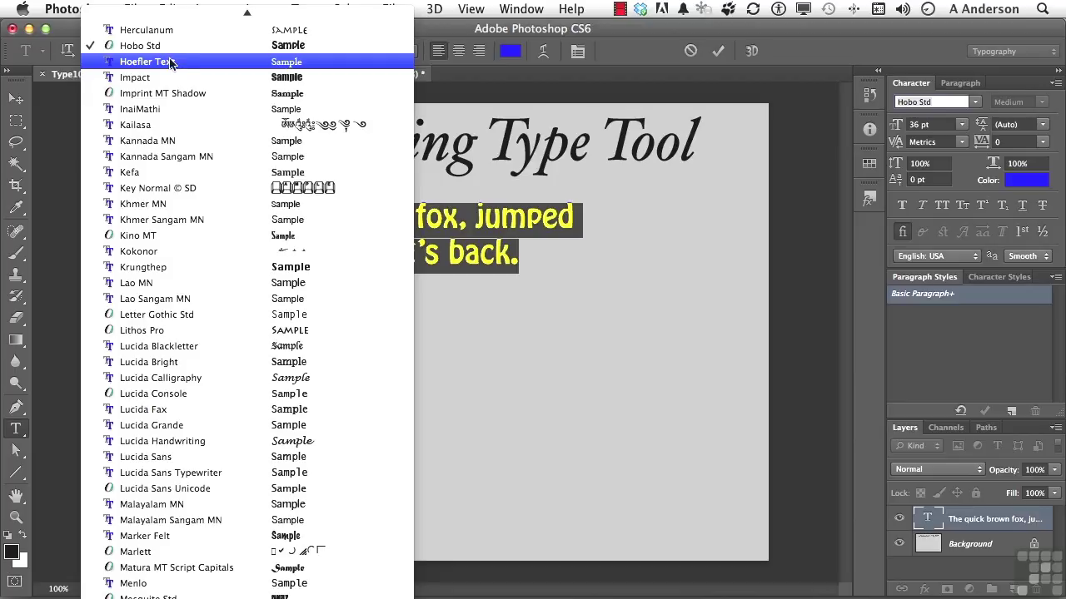
{"action": "key", "text": "Escape"}
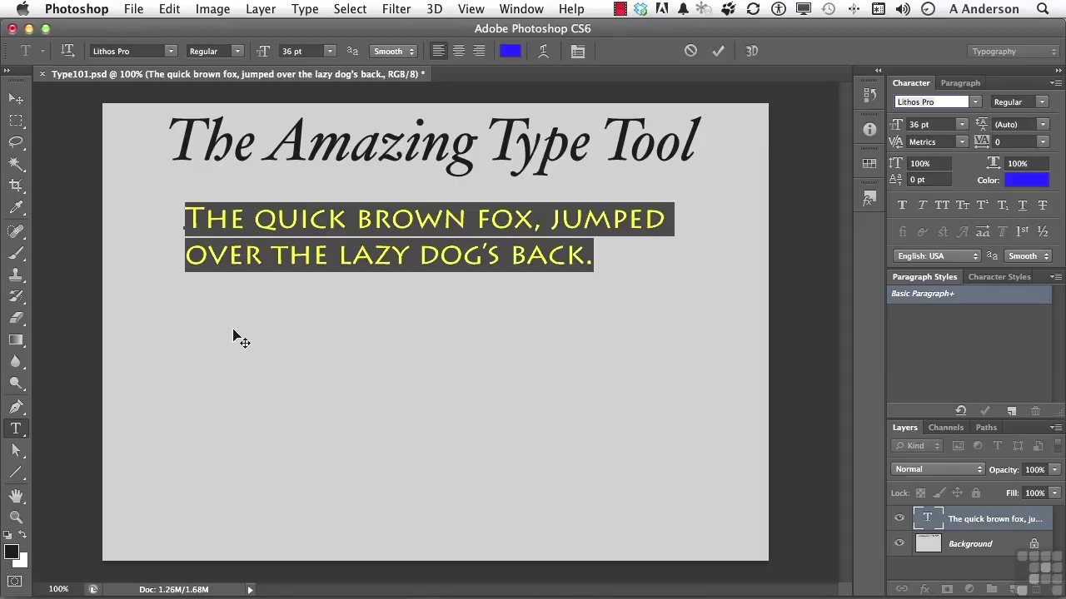
{"action": "left_click", "coordinate": [239, 53]}
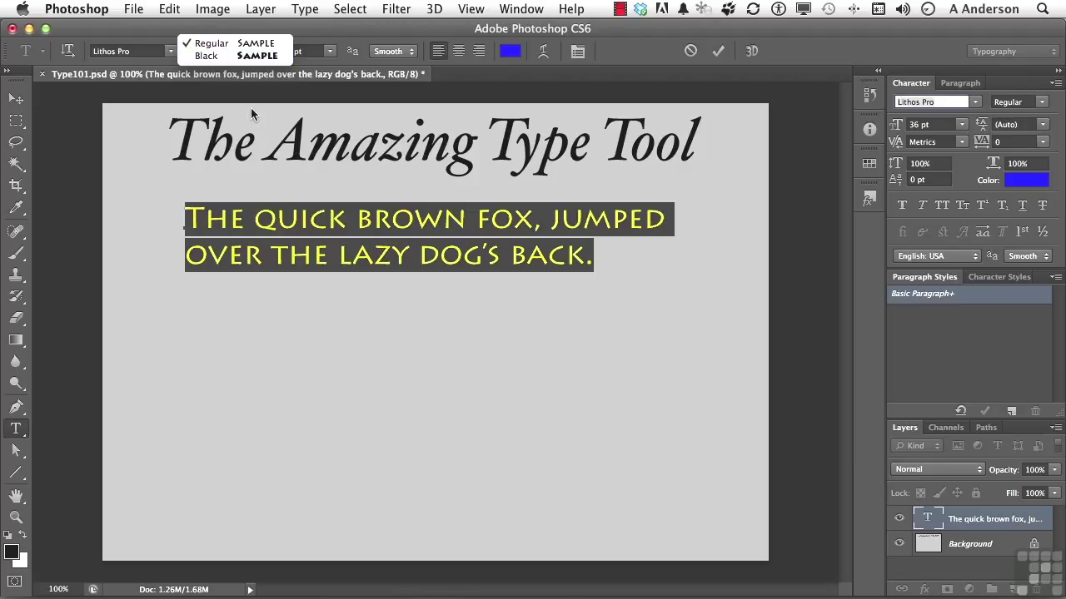
{"action": "left_click", "coordinate": [154, 73]}
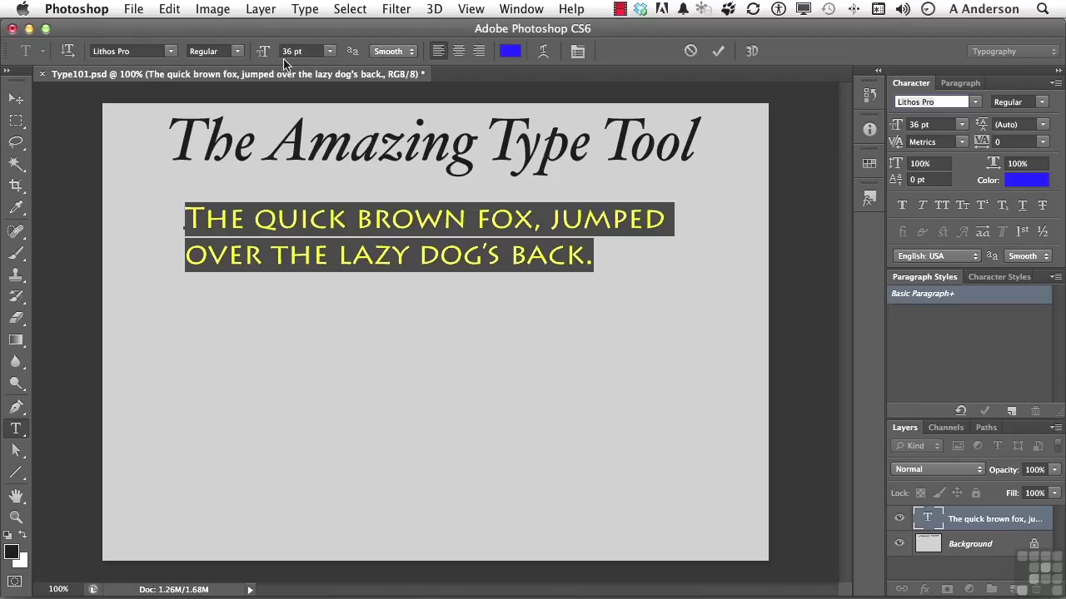
{"action": "left_click", "coordinate": [330, 55]}
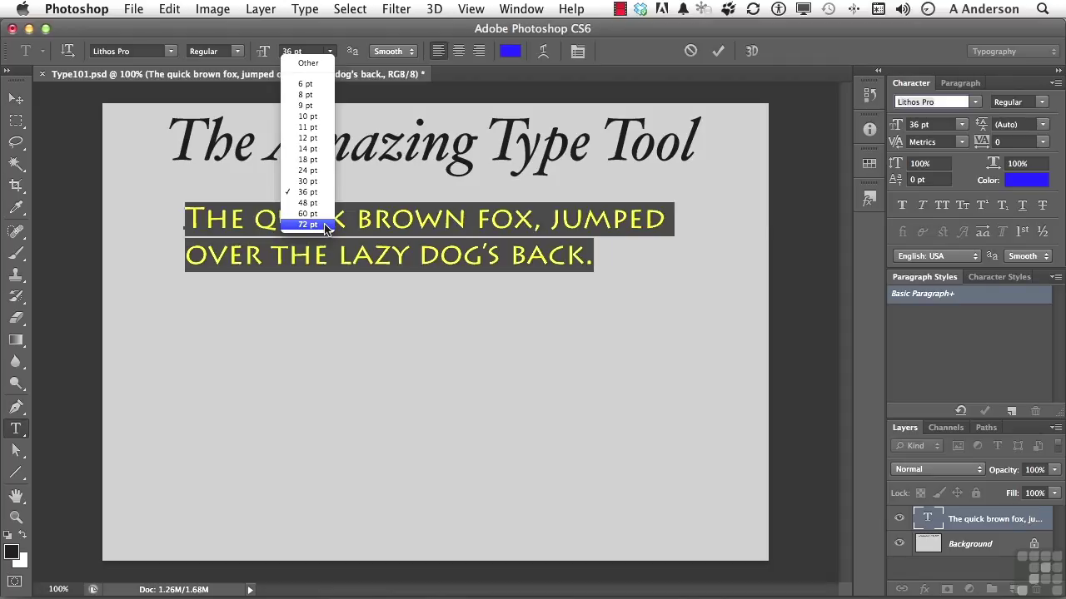
{"action": "left_click", "coordinate": [351, 26]}
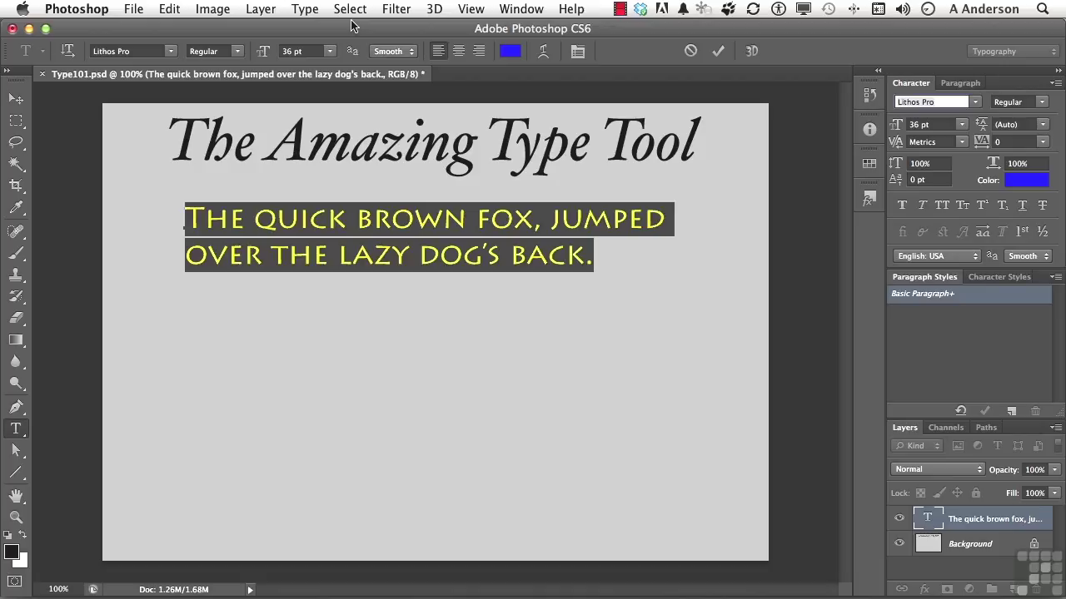
{"action": "left_click", "coordinate": [405, 53]}
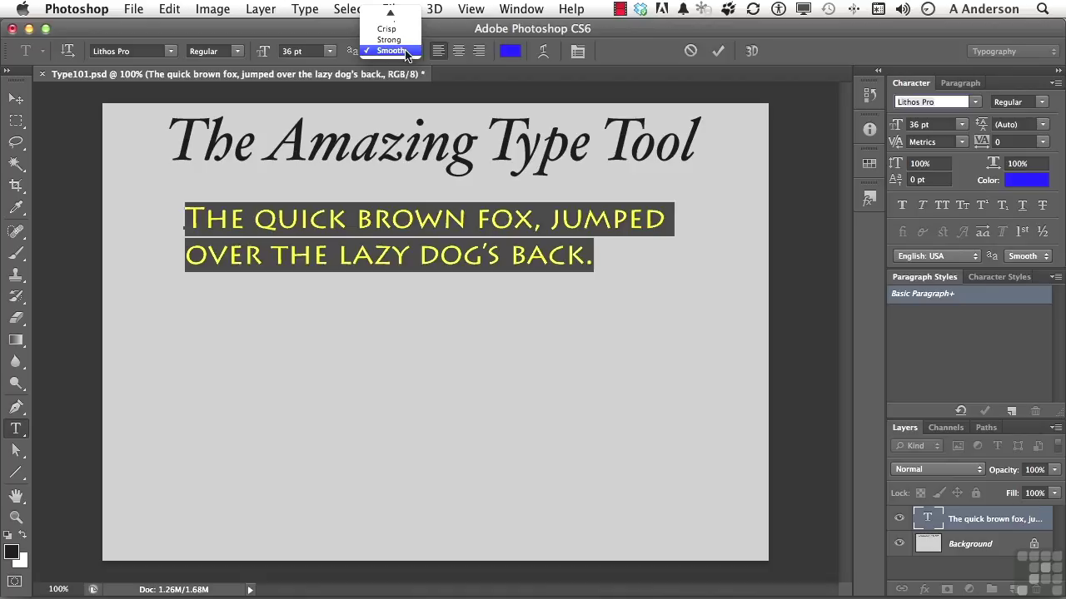
{"action": "mouse_move", "coordinate": [389, 12]}
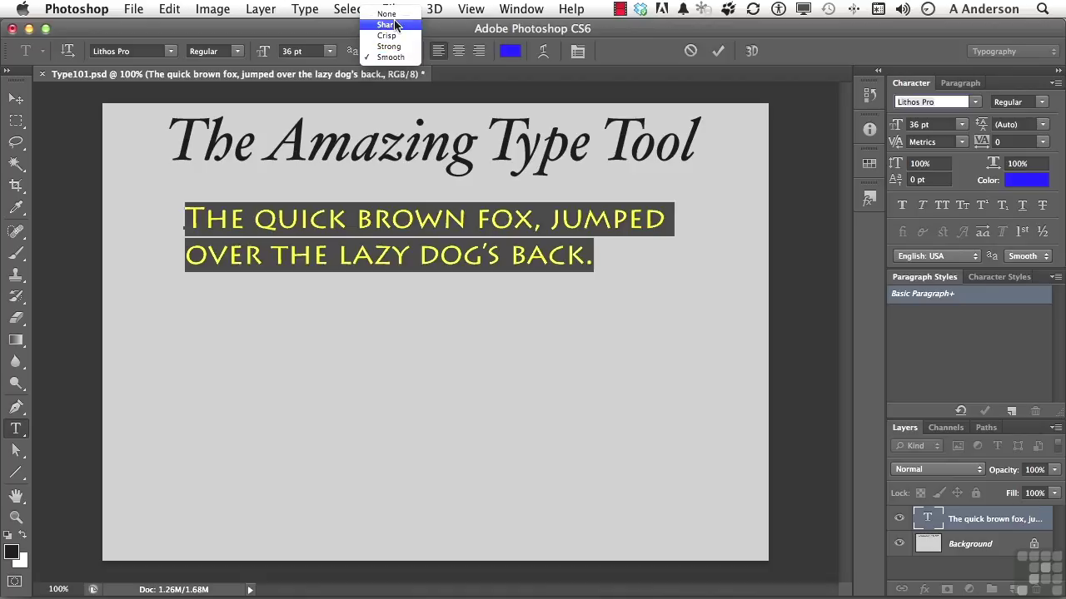
{"action": "left_click", "coordinate": [395, 25]}
{"action": "left_click", "coordinate": [441, 251]}
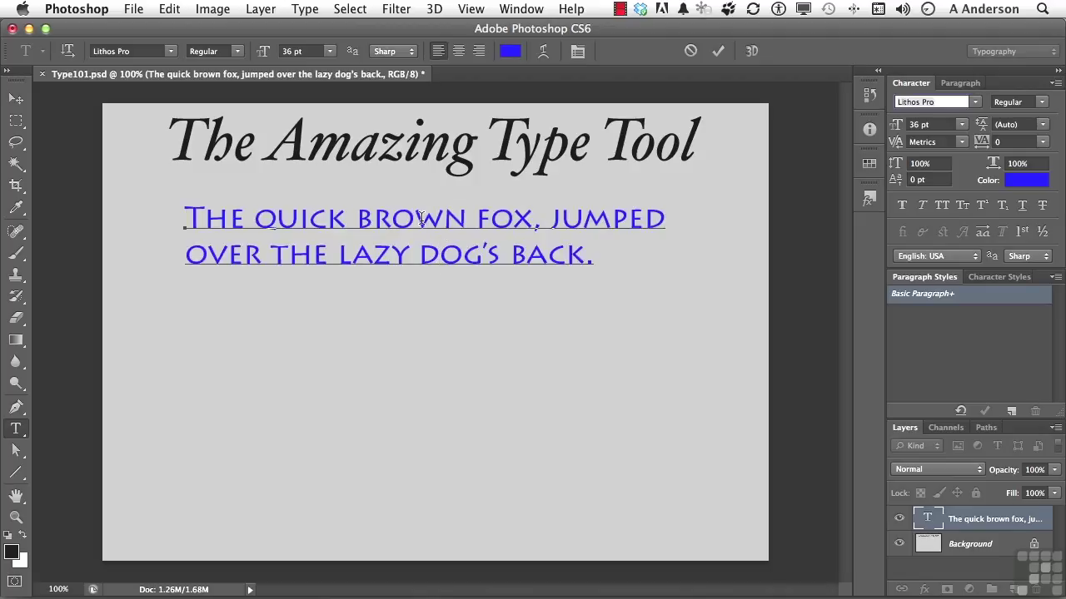
{"action": "key", "text": "super+a"}
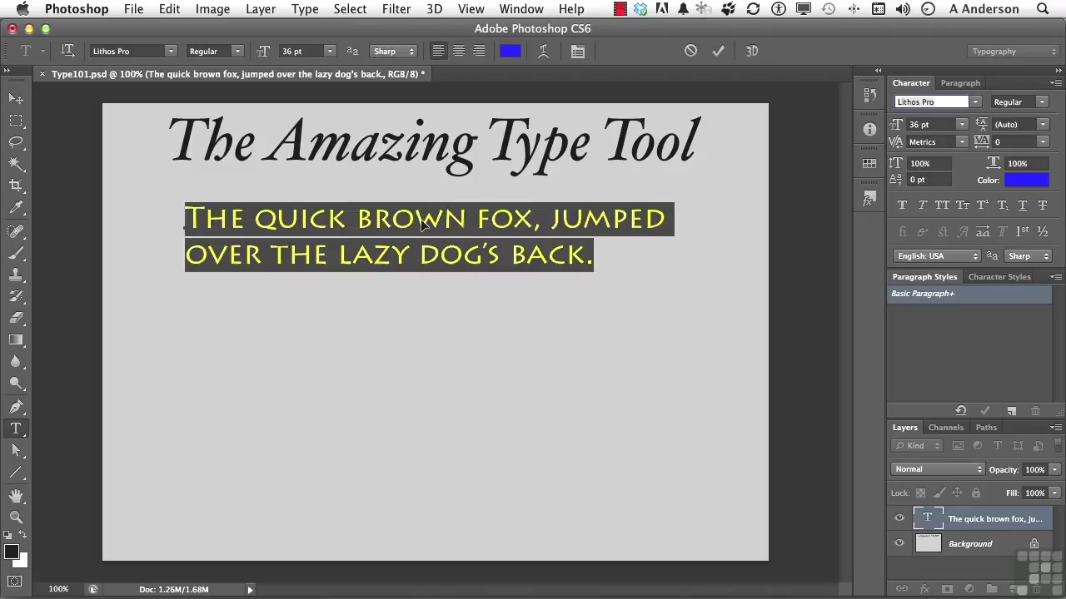
{"action": "left_click", "coordinate": [408, 51]}
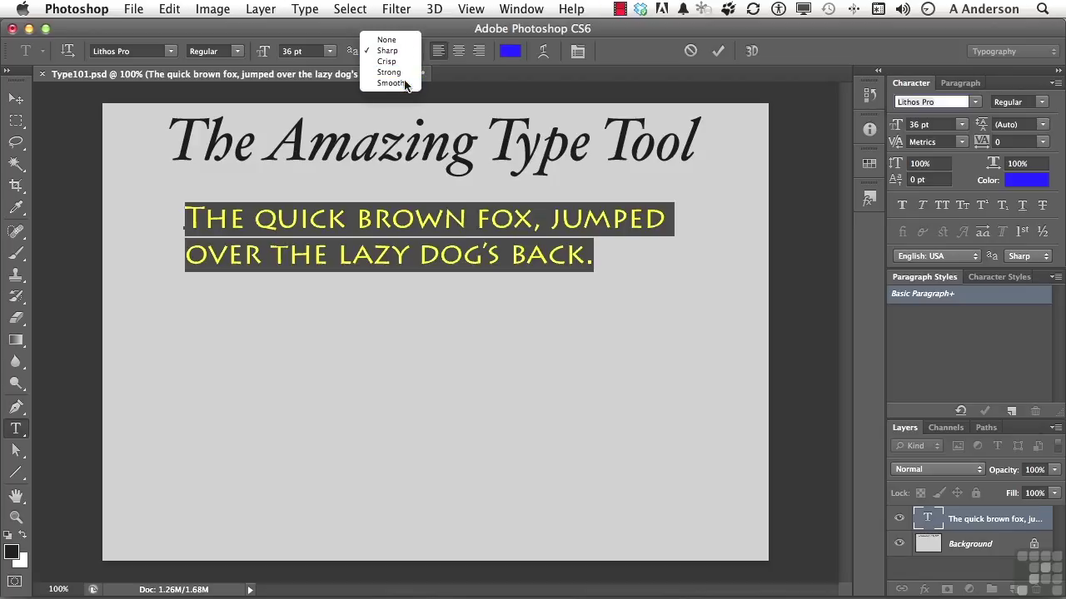
{"action": "left_click", "coordinate": [406, 83]}
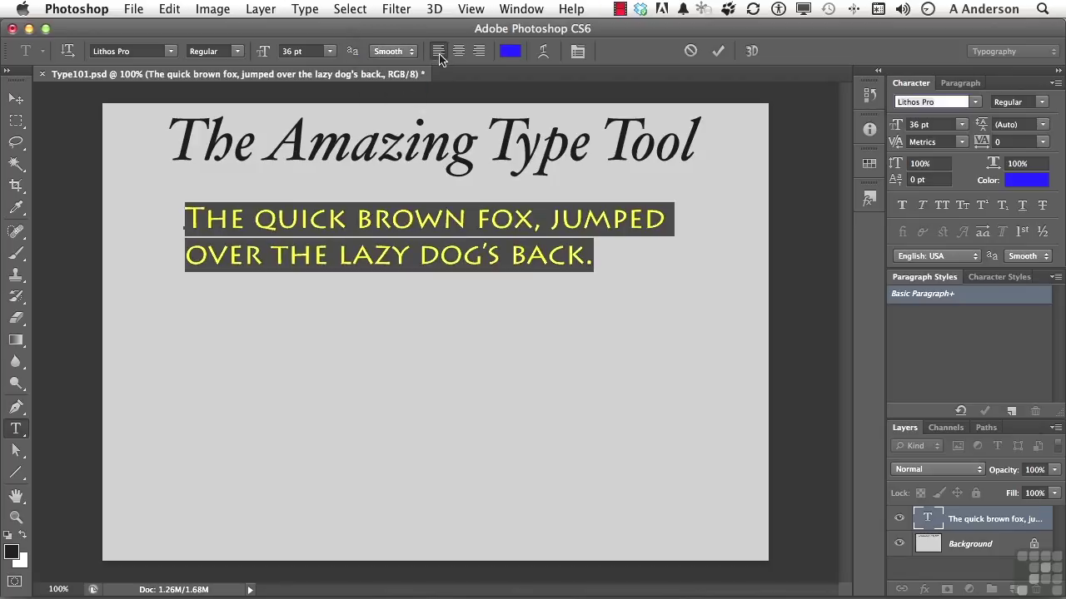
Change the sentence colour from blue to near-black #040404 in the Color Picker
{"action": "left_click", "coordinate": [510, 52]}
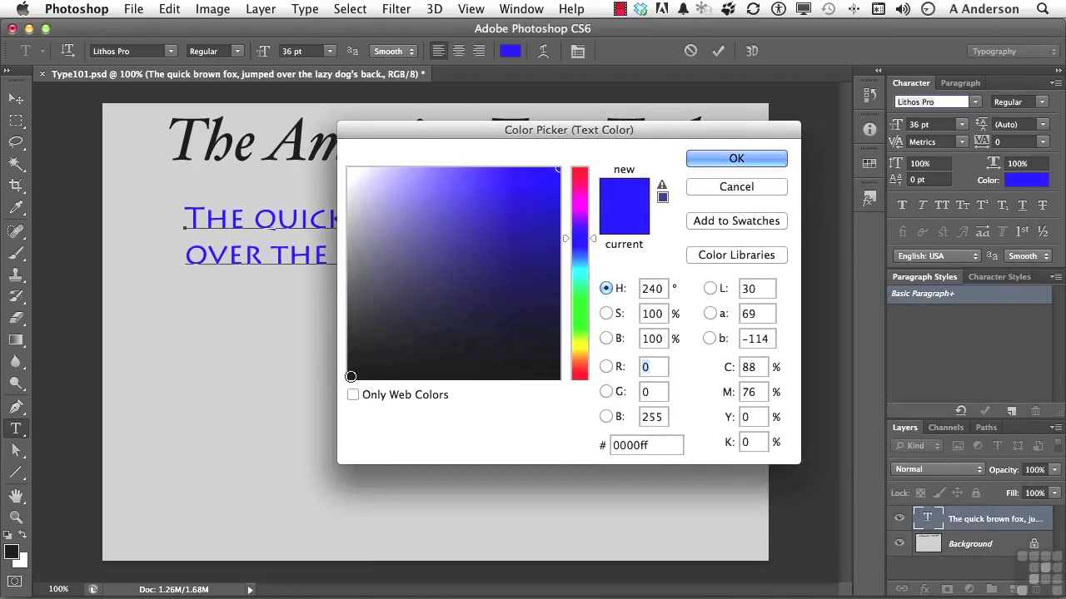
{"action": "left_click", "coordinate": [350, 376]}
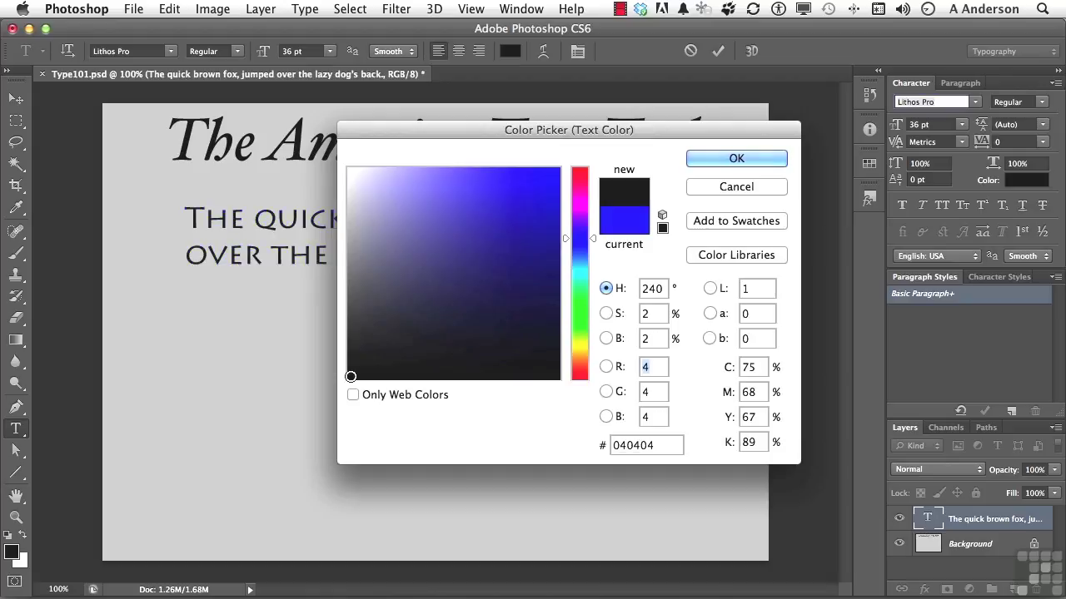
{"action": "left_click", "coordinate": [714, 158]}
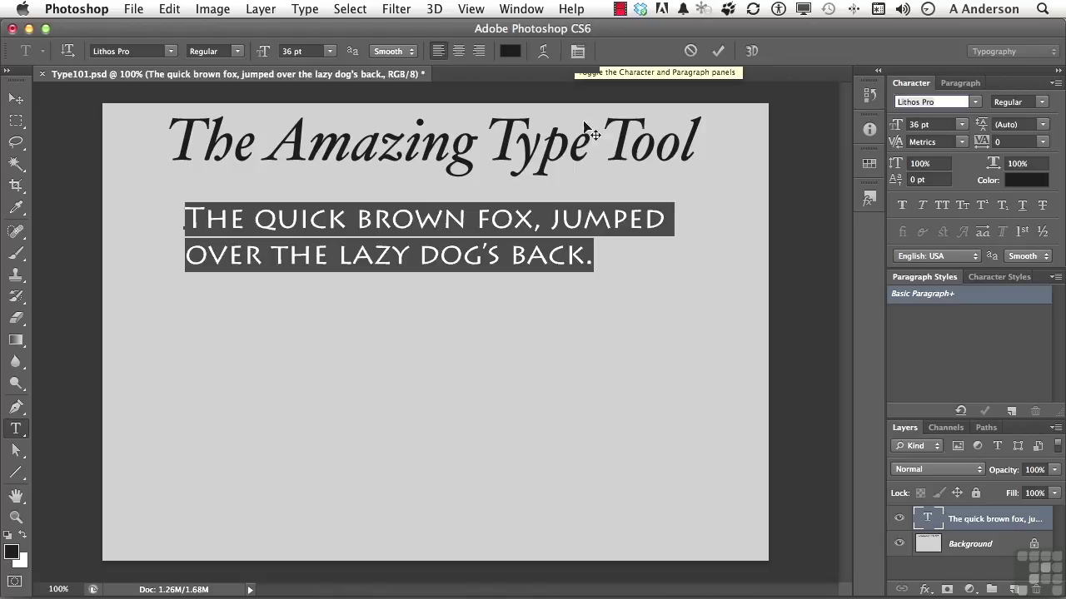
Insert and then remove a stray line break before JUMPED, and finish editing the sentence
{"action": "left_click", "coordinate": [565, 208]}
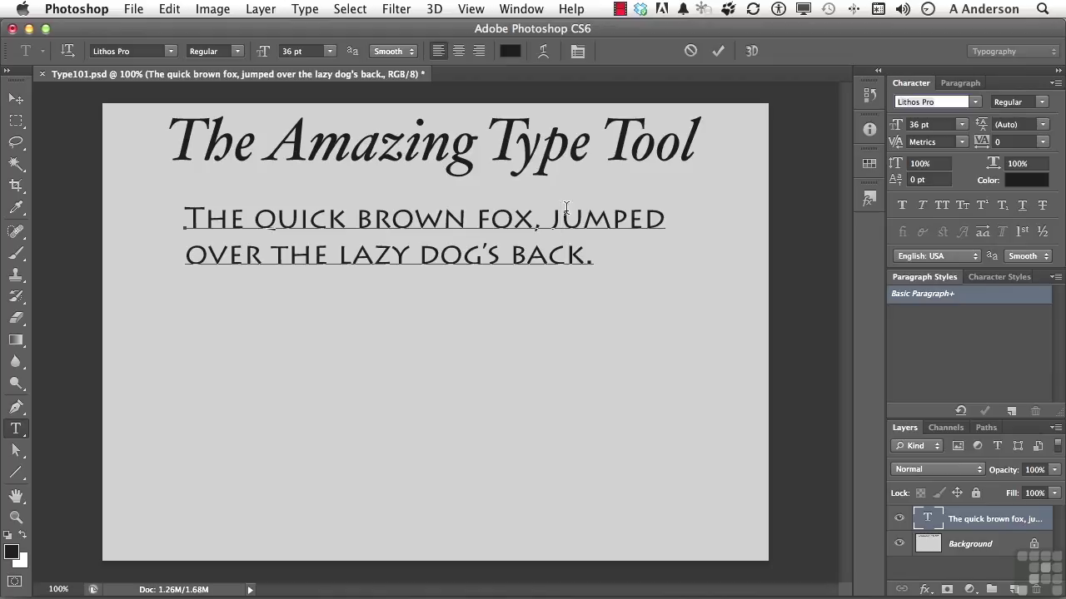
{"action": "key", "text": "Return"}
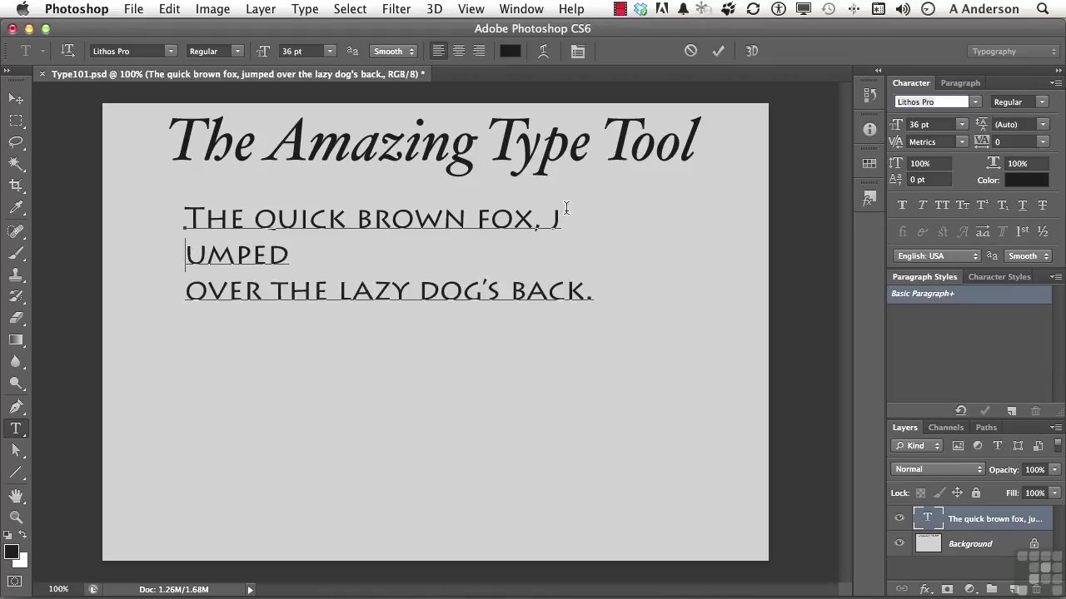
{"action": "key", "text": "BackSpace"}
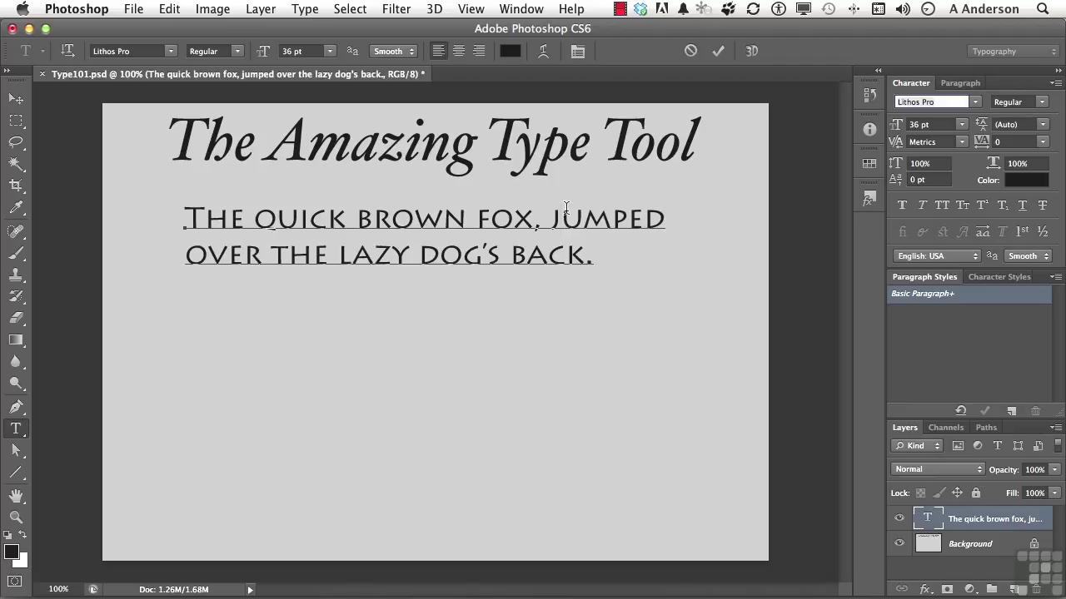
{"action": "key", "text": "Escape"}
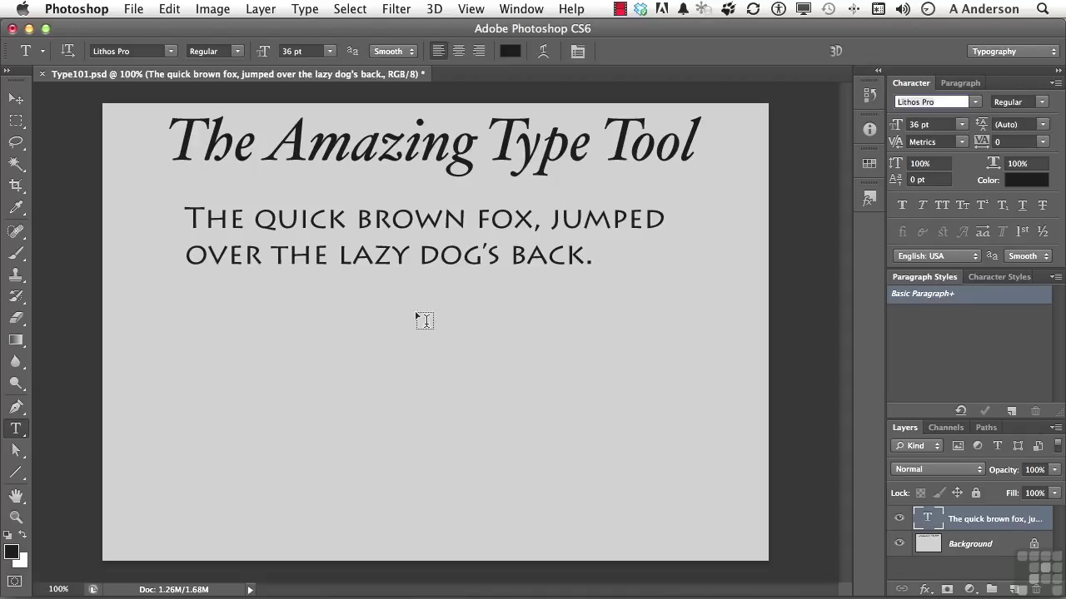
Start a new text layer below the sentence, type and erase test letters 'FFF', and return to the sentence
{"action": "left_click", "coordinate": [207, 313]}
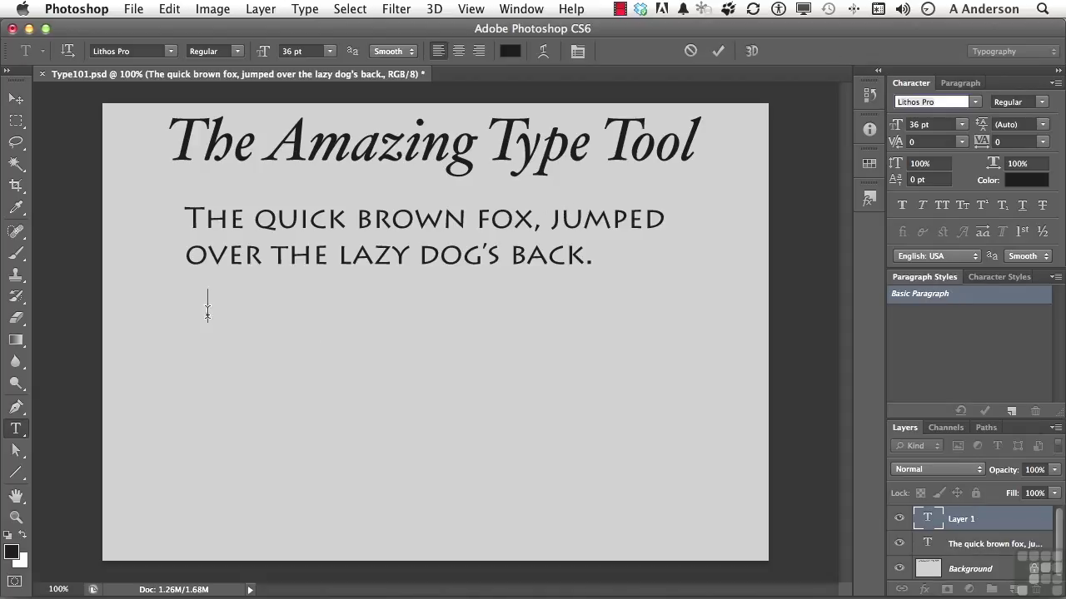
{"action": "type", "text": "FFF"}
{"action": "key", "text": "BackSpace"}
{"action": "key", "text": "BackSpace"}
{"action": "key", "text": "BackSpace"}
{"action": "left_click", "coordinate": [346, 242]}
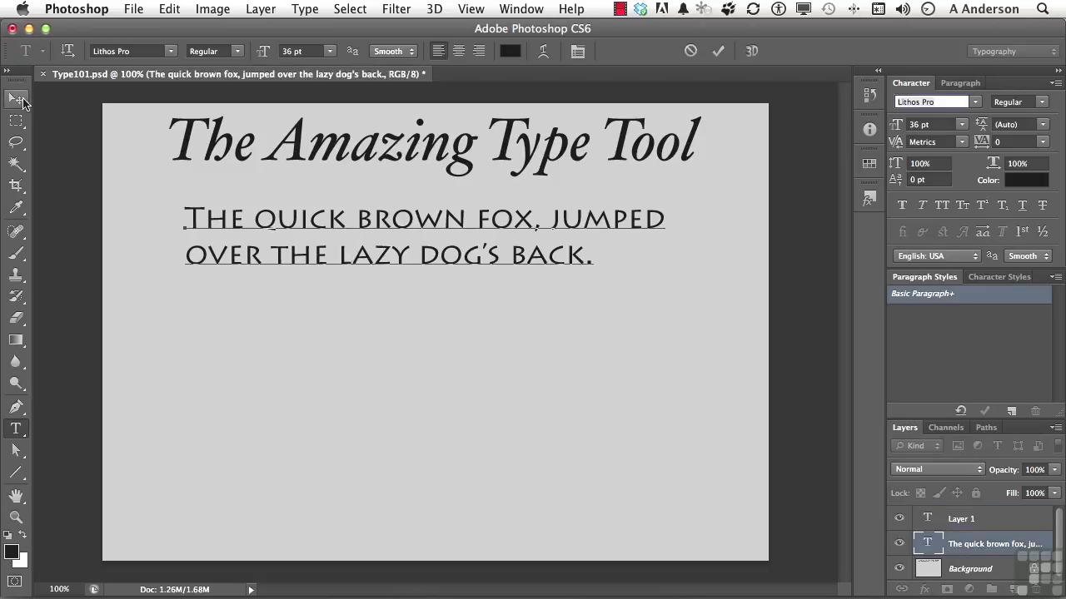
Switch to the Move tool and back, reopen the sentence for editing, and commit it with Cmd+Enter
{"action": "left_click", "coordinate": [17, 99]}
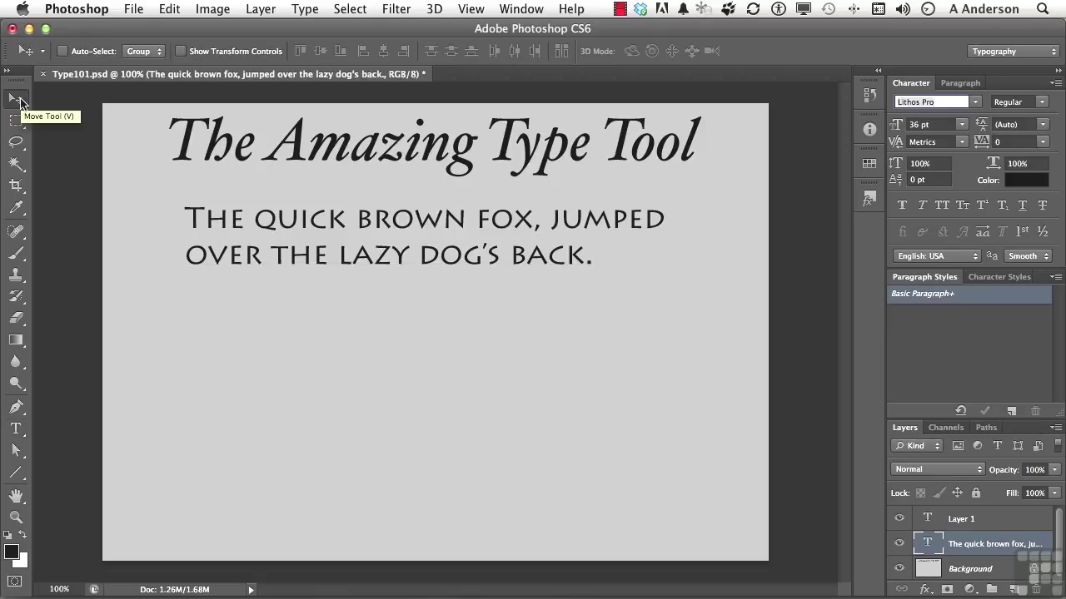
{"action": "left_click", "coordinate": [16, 429]}
{"action": "left_click", "coordinate": [433, 245]}
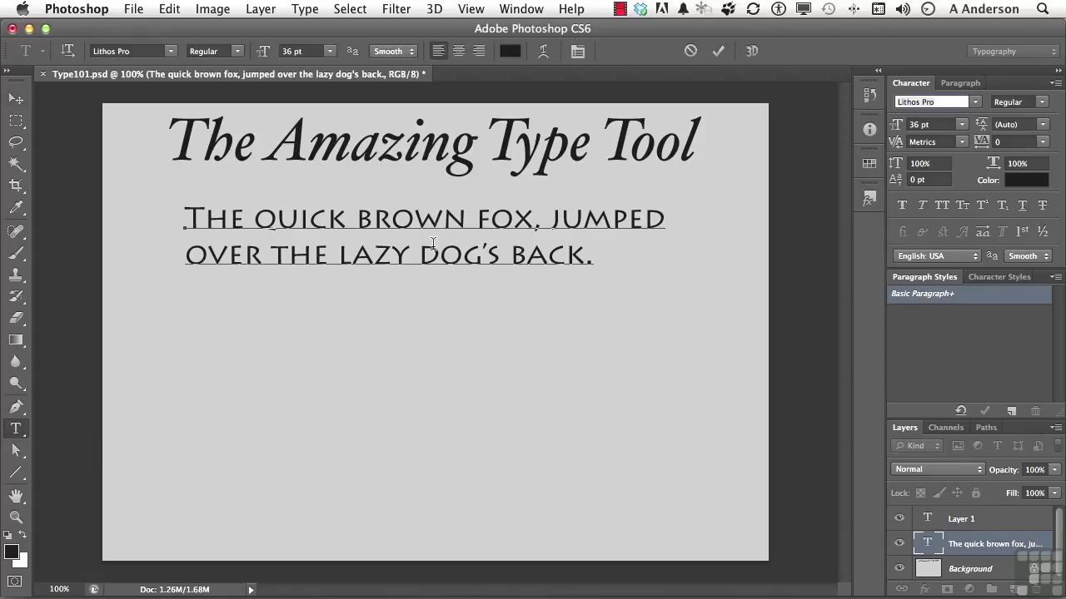
{"action": "key", "text": "super"}
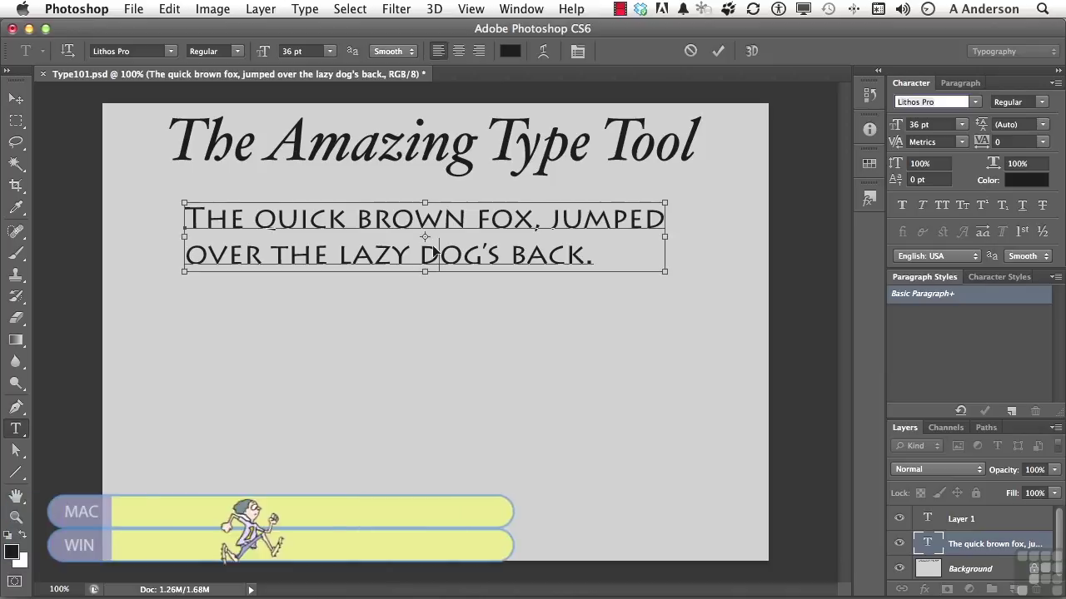
{"action": "key", "text": "super+Return"}
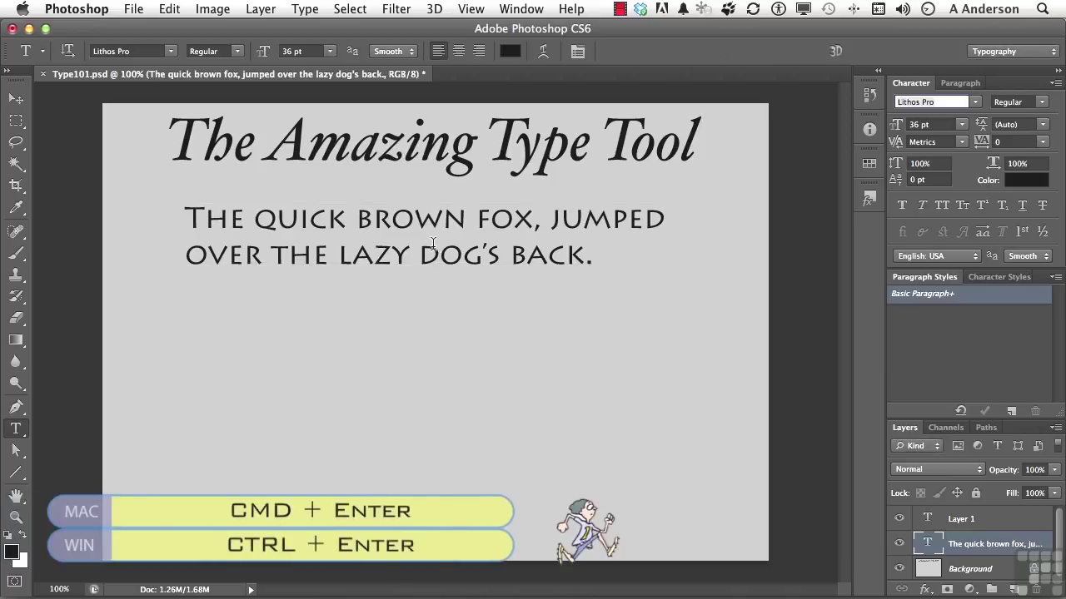